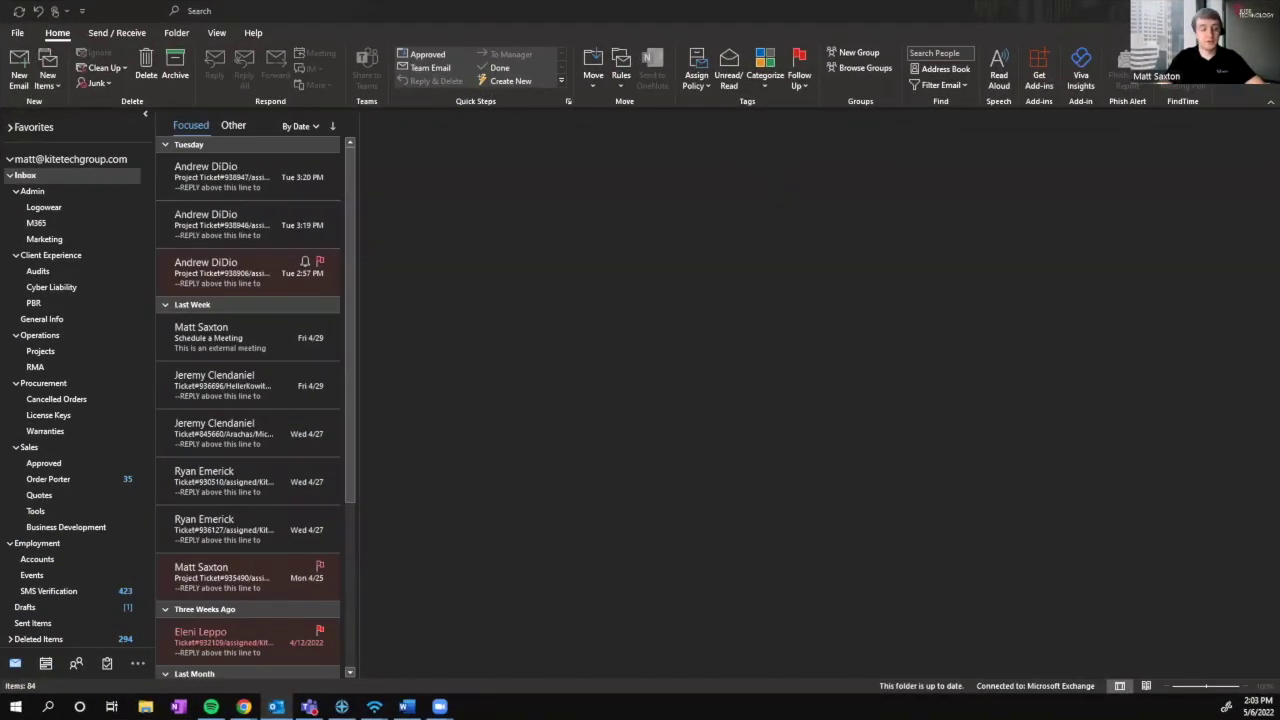
Search the add-in store for 'find time', add the FindTime add-in, and close the store.
left_click(1041, 63)
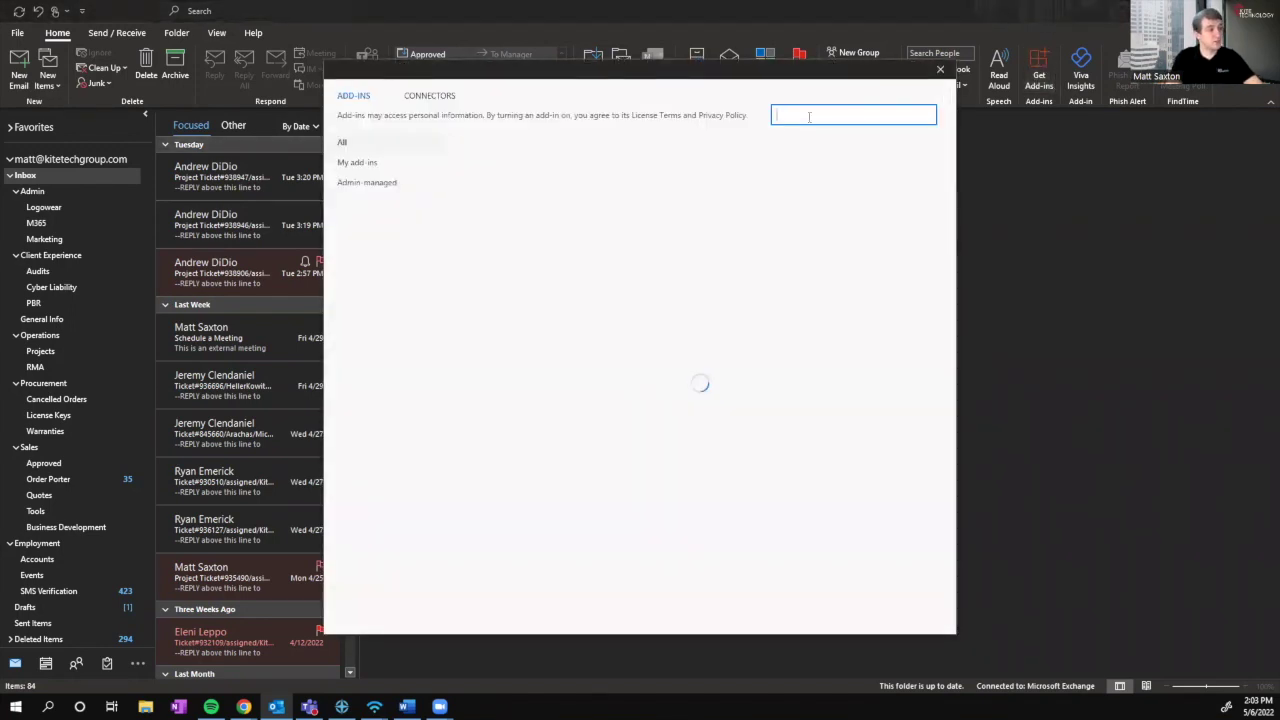
type("find time")
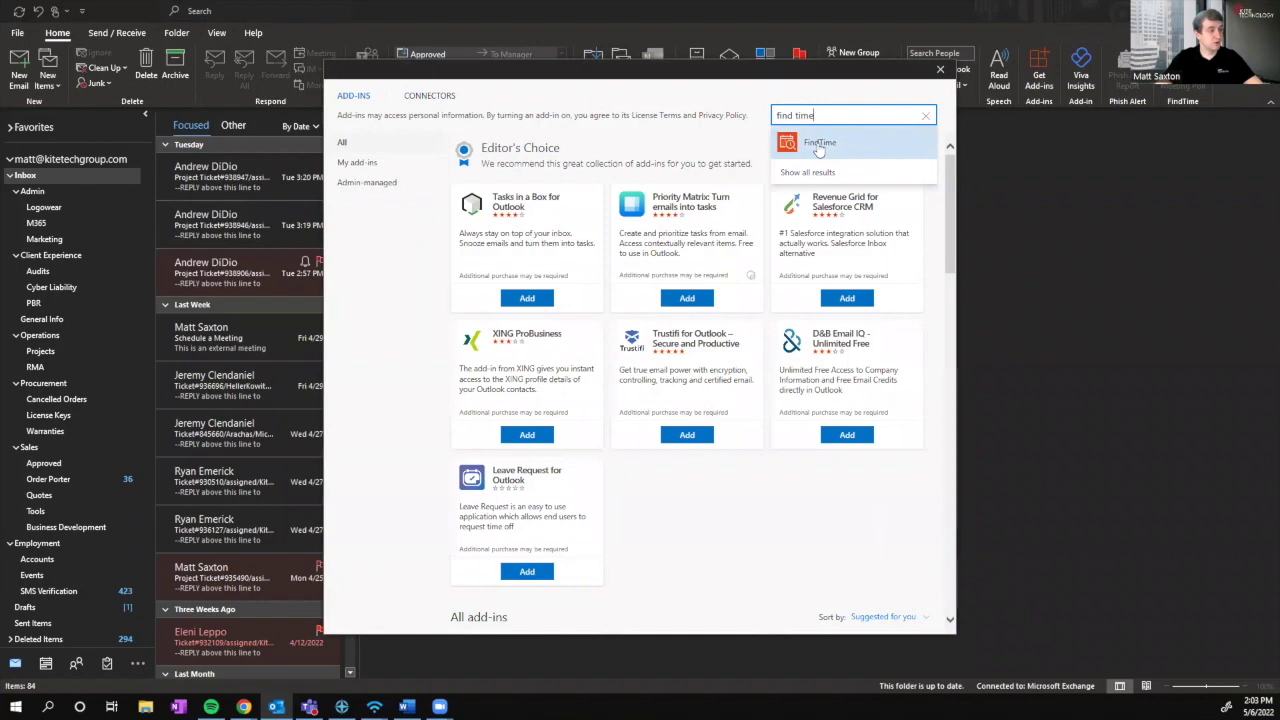
left_click(819, 146)
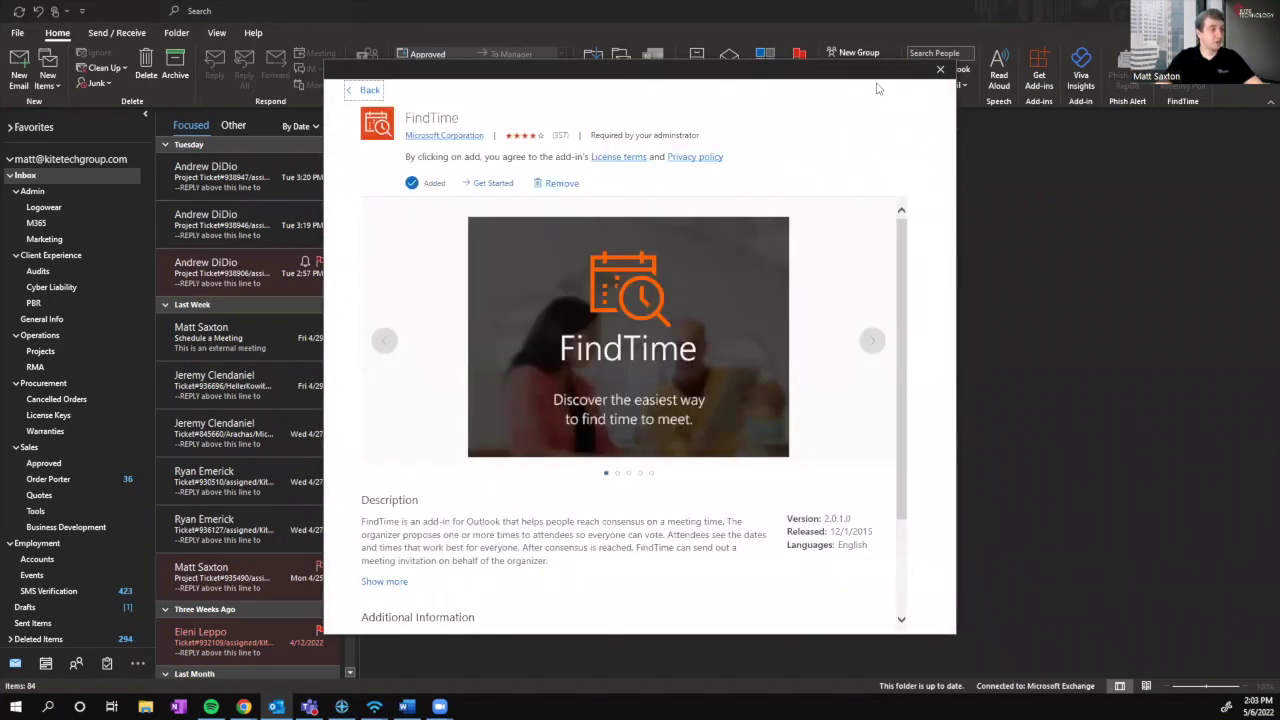
left_click(940, 69)
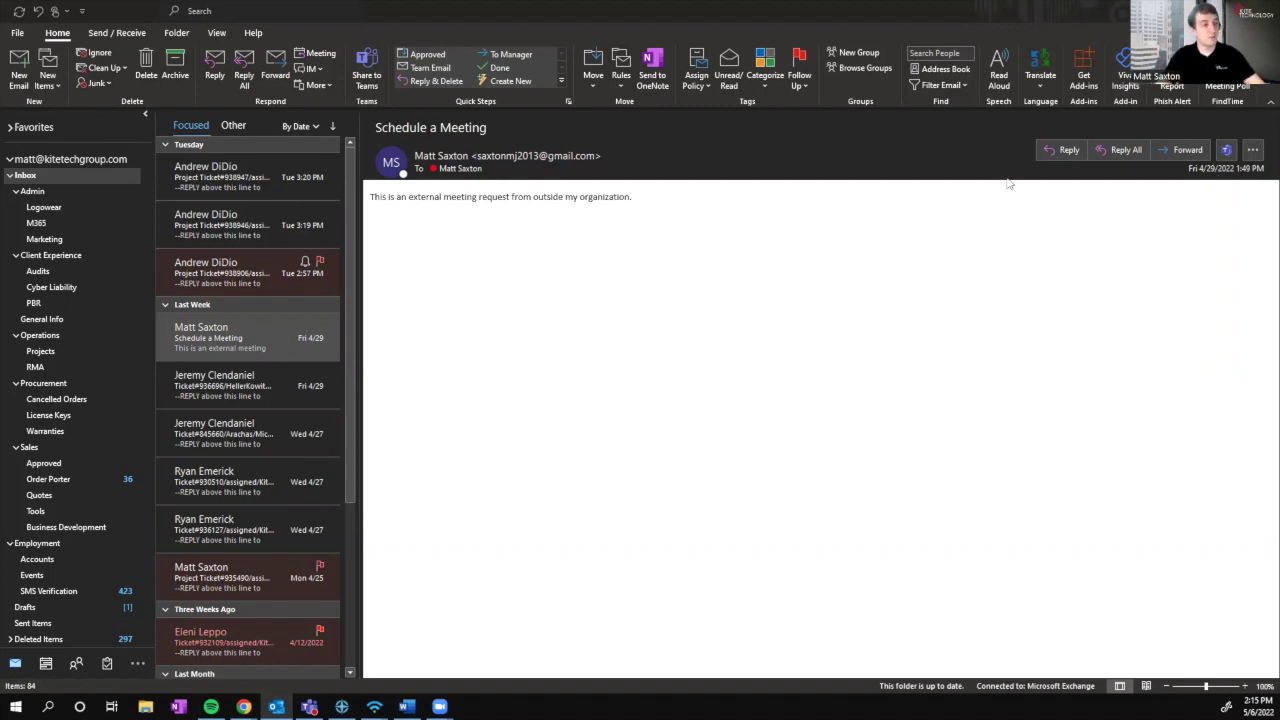
Reply to the Schedule a Meeting email with a colleague added as Cc recipient.
left_click(1115, 149)
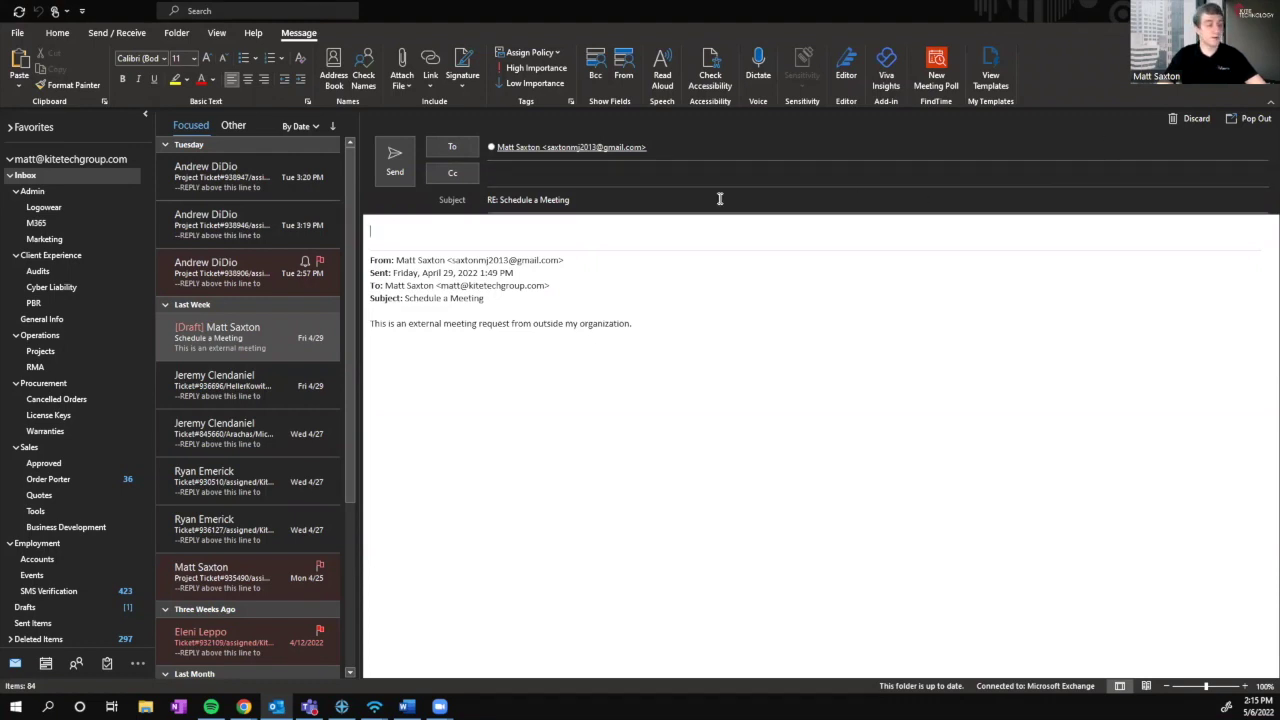
left_click(660, 178)
type("ryane")
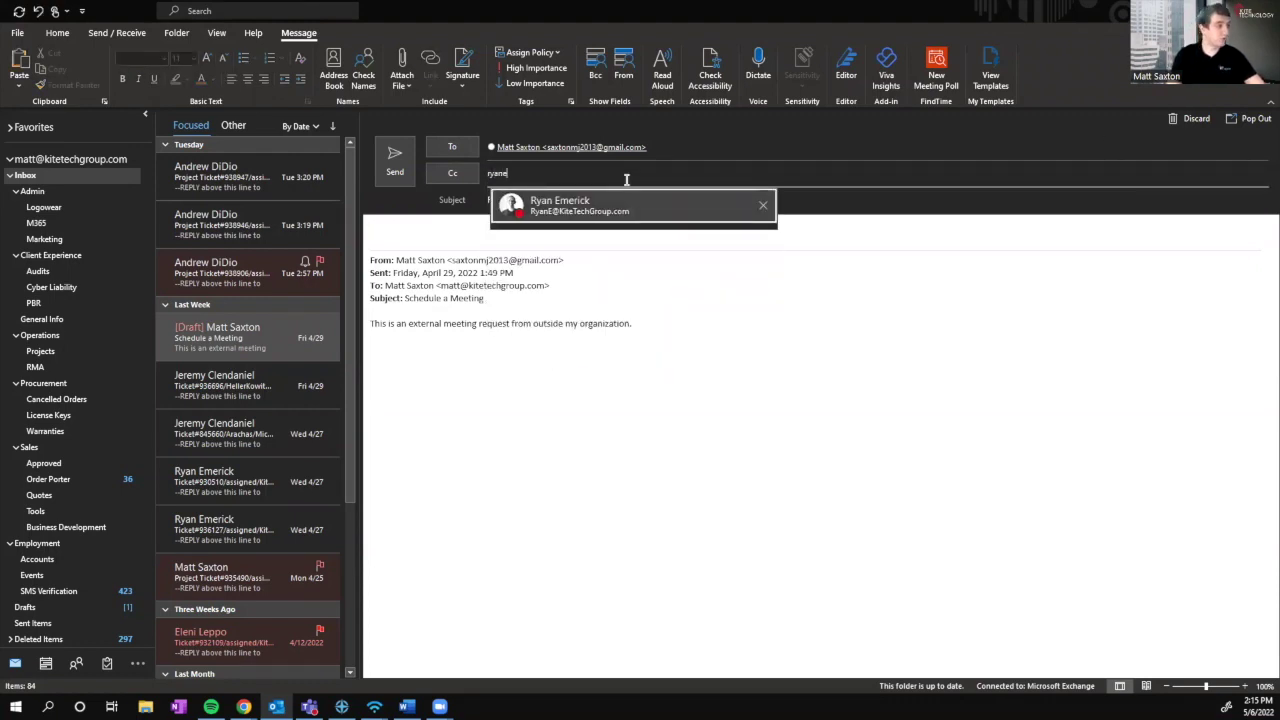
key("Return")
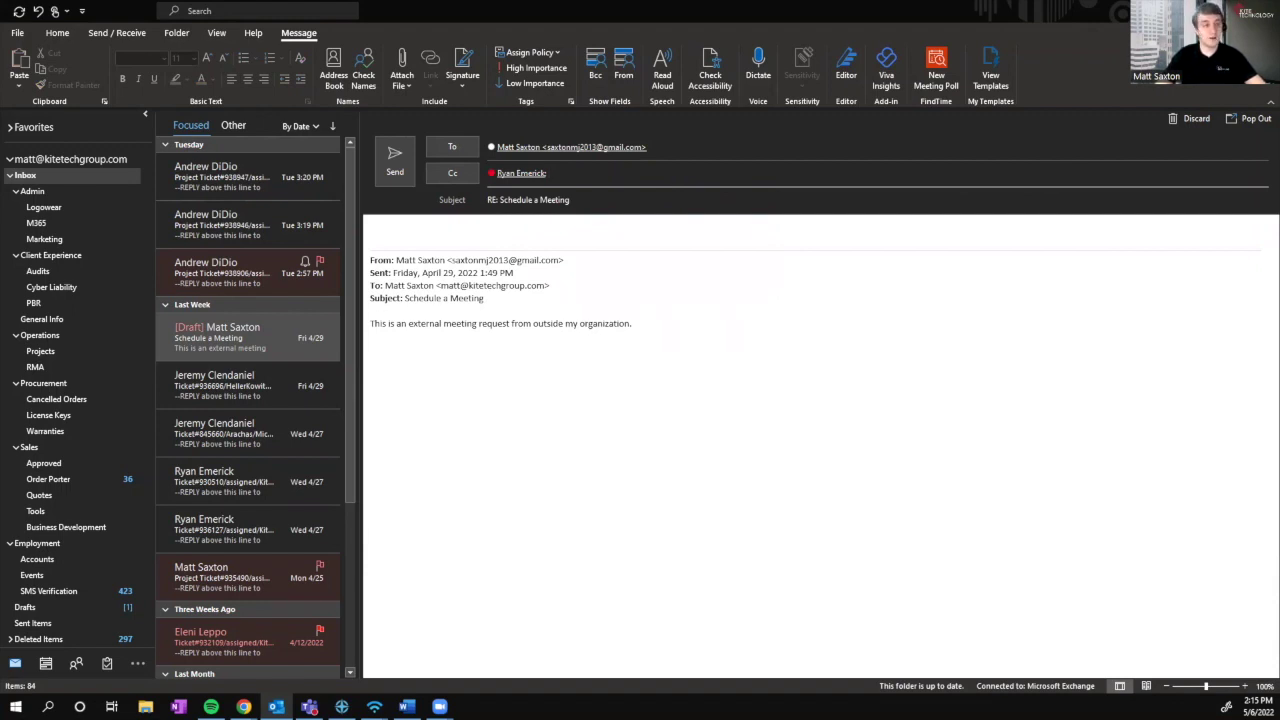
Start a new FindTime meeting poll for the reply and view Friday May 6's times.
left_click(937, 72)
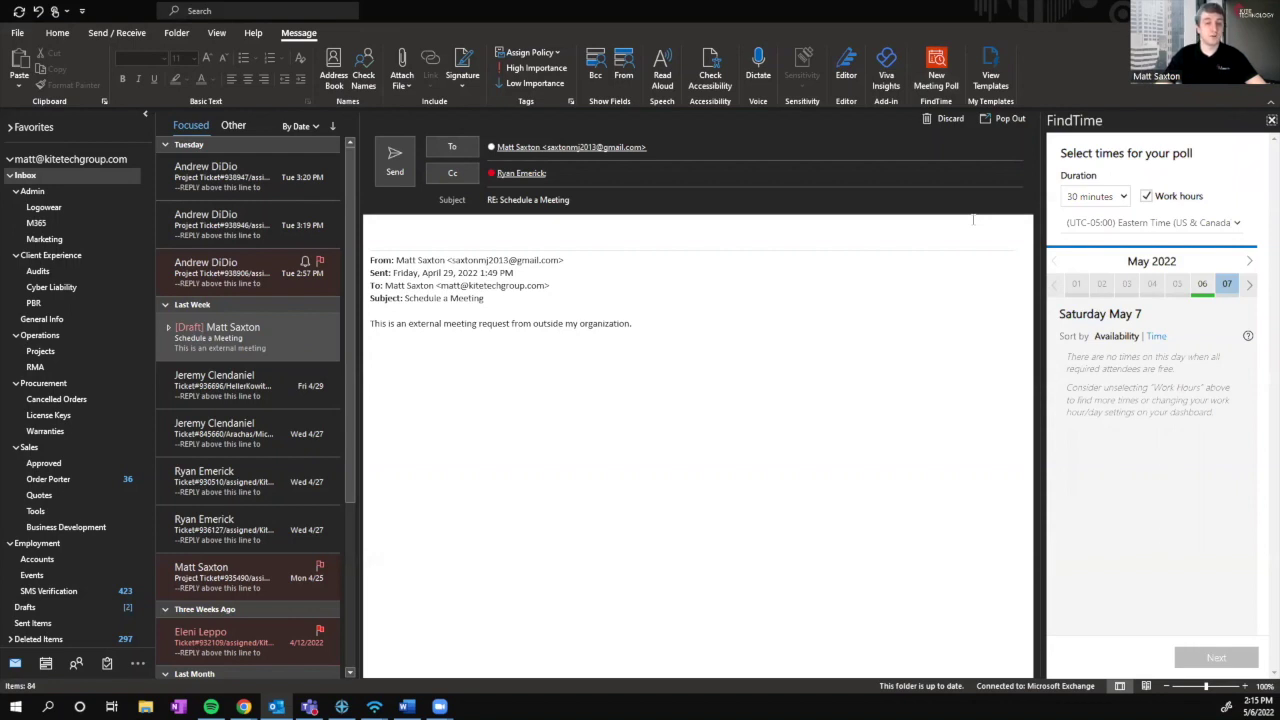
left_click(1203, 285)
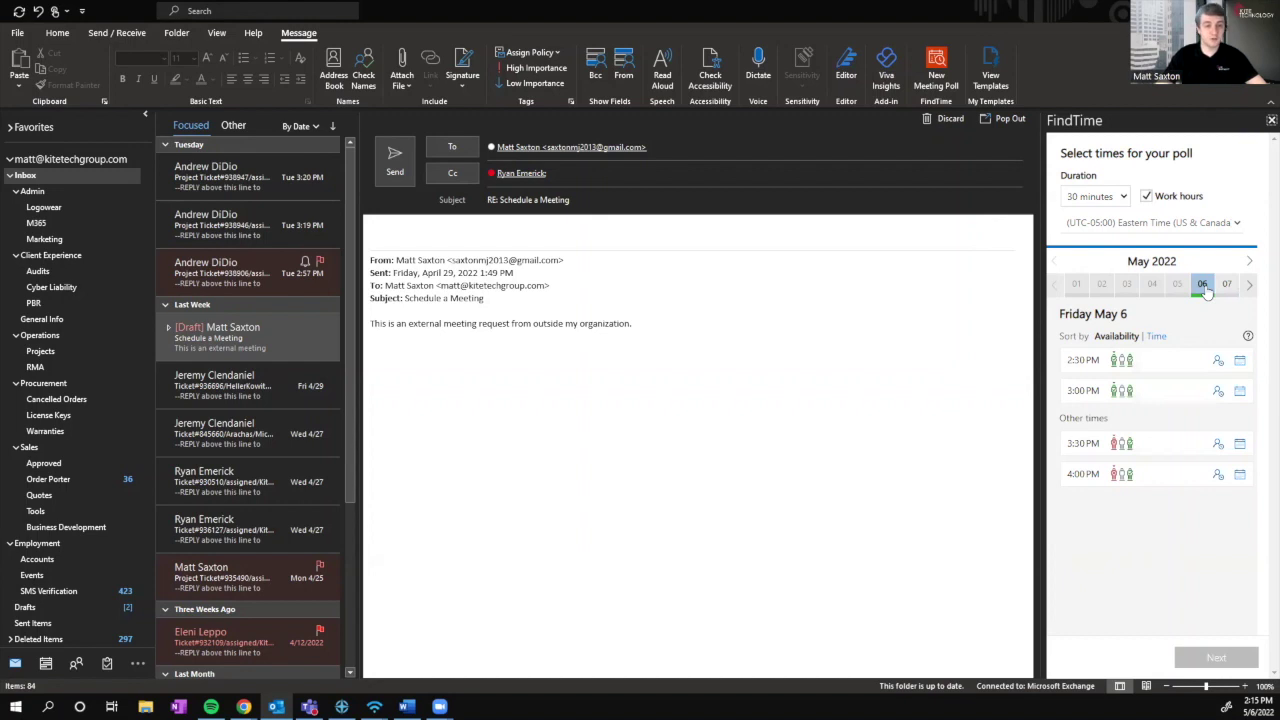
mouse_move(1124, 366)
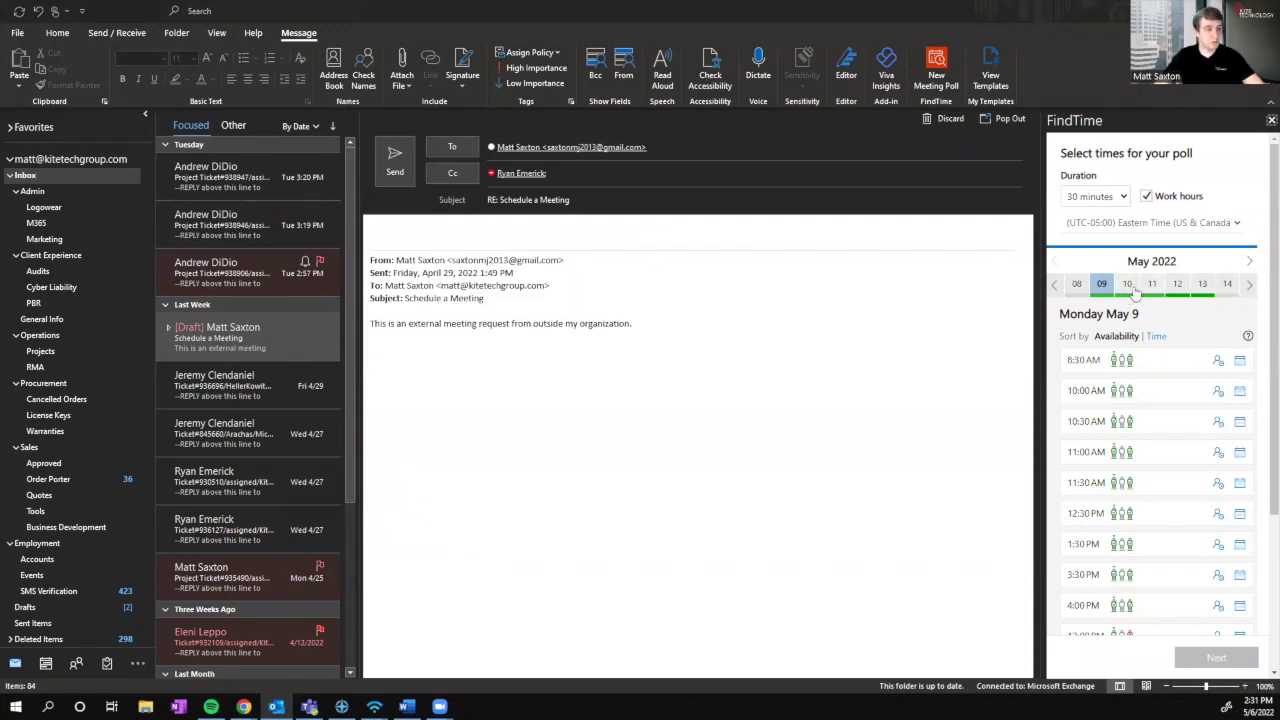
Browse the available 30-minute slots for Tuesday May 10.
left_click(1128, 287)
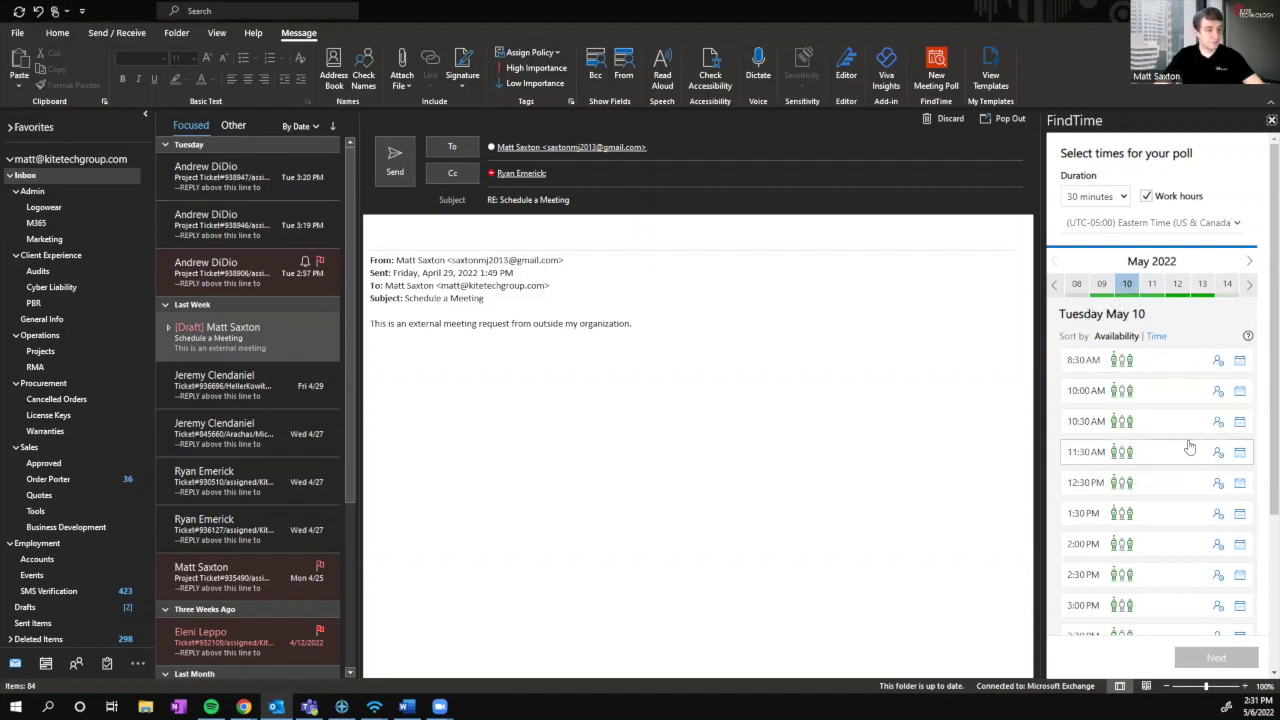
scroll(1174, 410, "down", 1)
scroll(1171, 420, "up", 1)
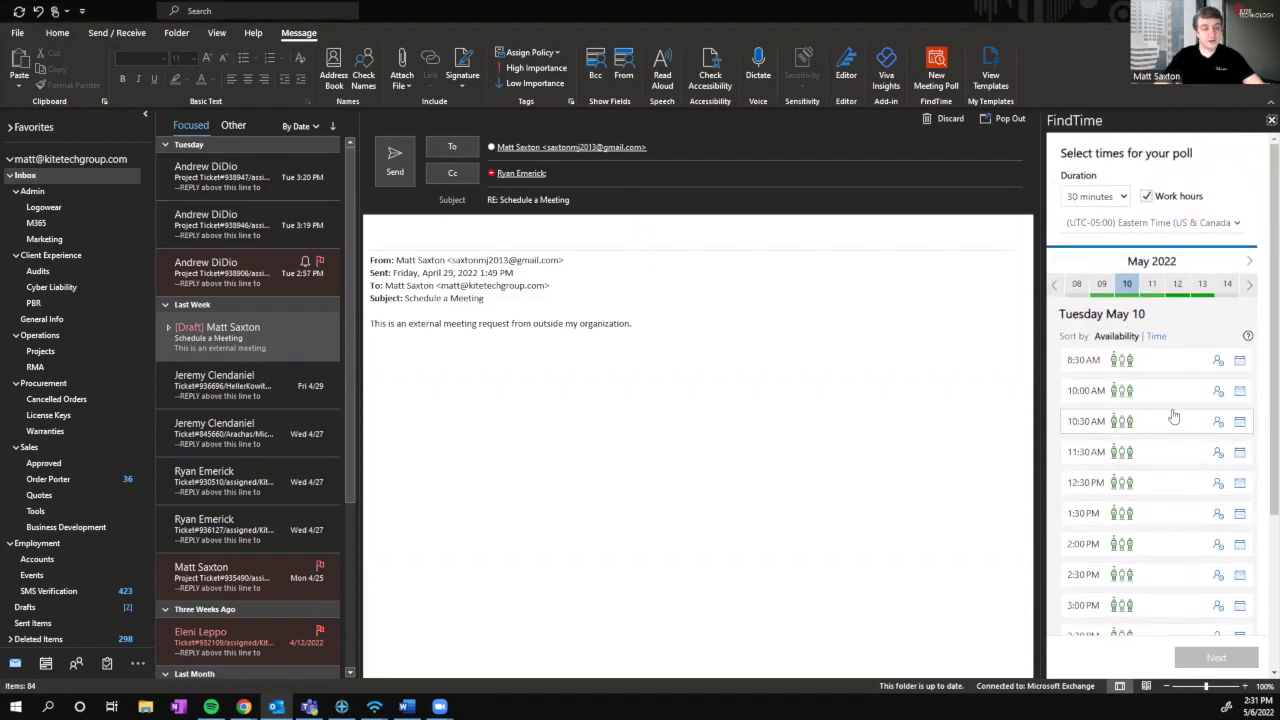
scroll(1176, 414, "down", 2)
scroll(1176, 414, "down", 3)
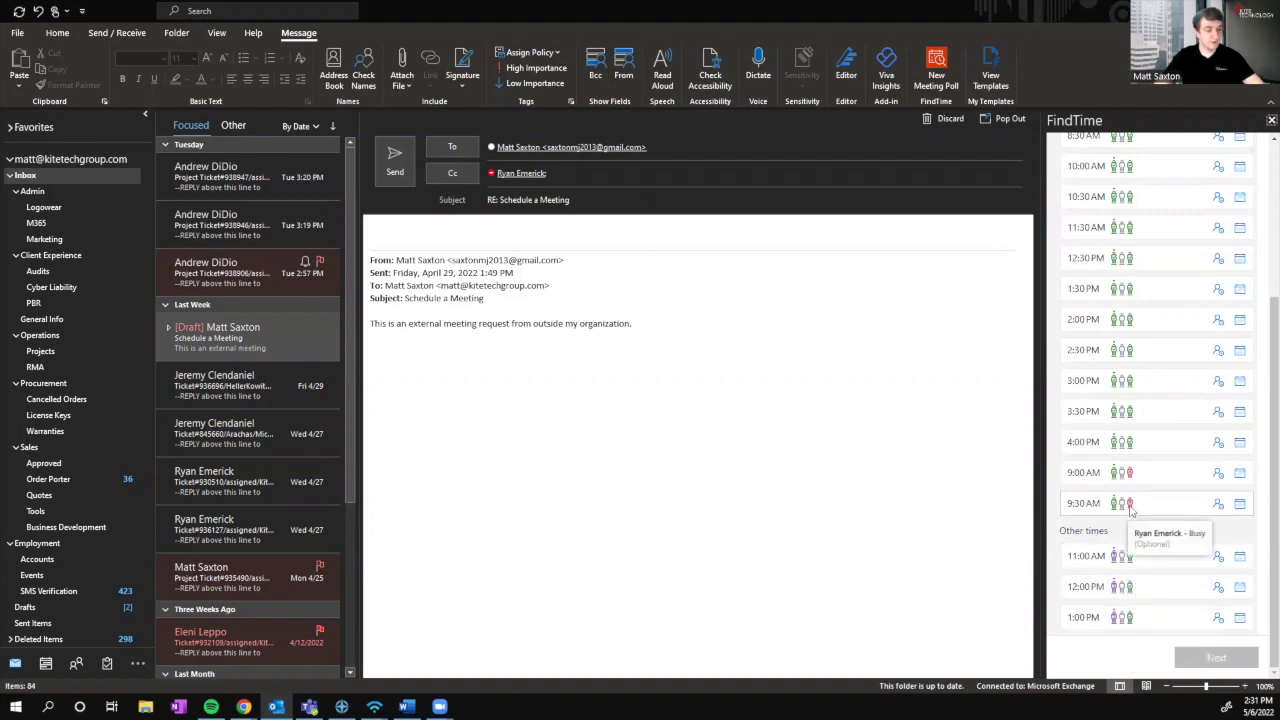
scroll(1186, 531, "up", 5)
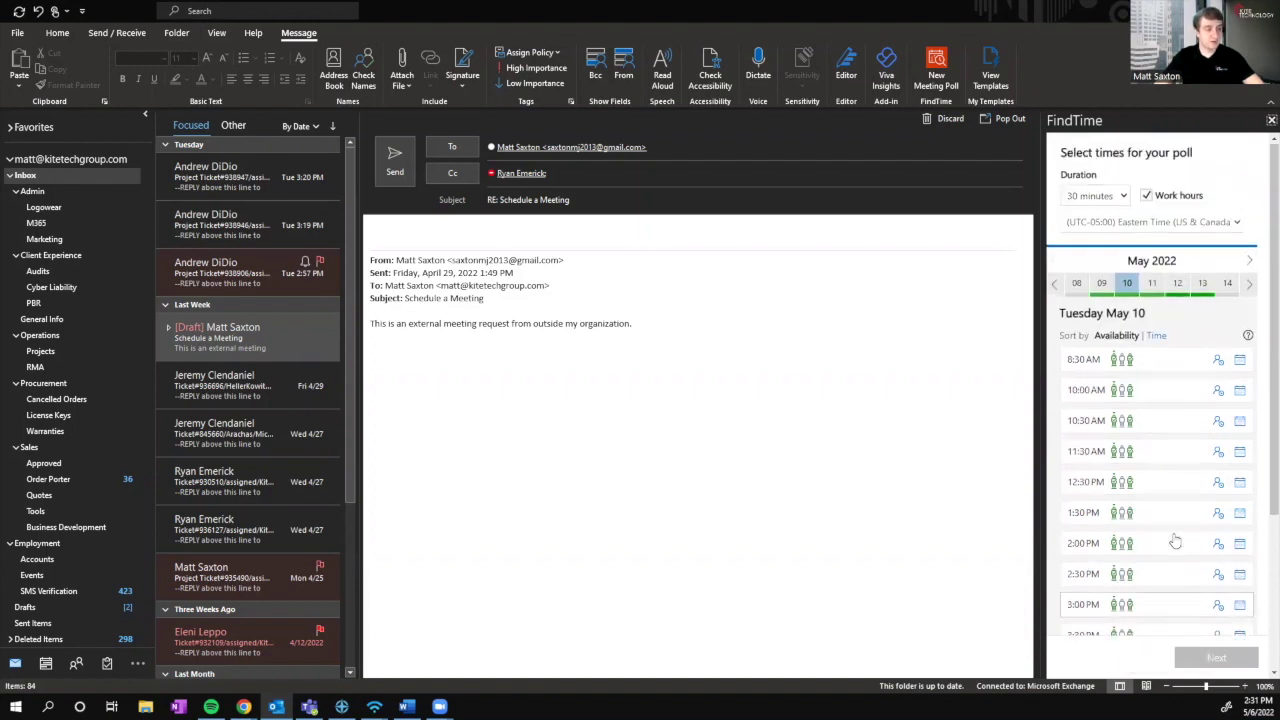
scroll(1177, 535, "down", 2)
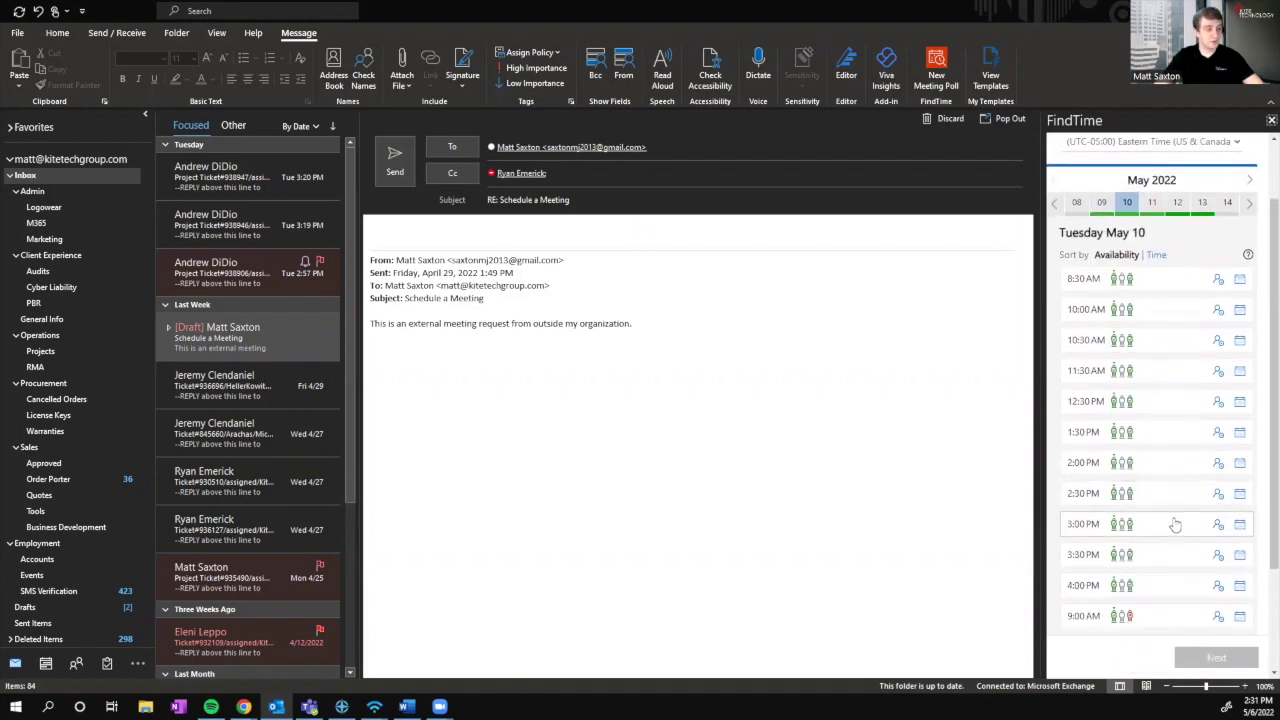
Add 10:00 AM, 12:30 PM, 2:00 PM on May 10 and 10:30 AM, 12:30 PM on May 11 to the poll.
left_click(1179, 311)
left_click(1158, 403)
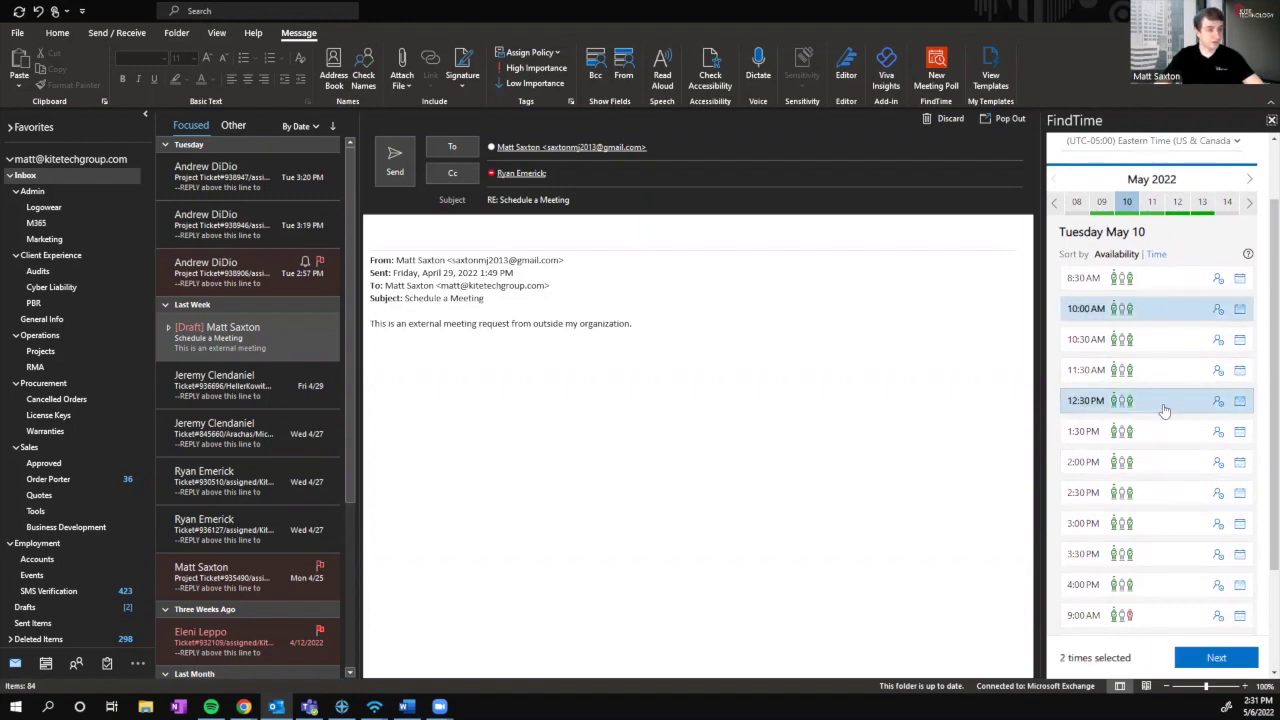
left_click(1173, 465)
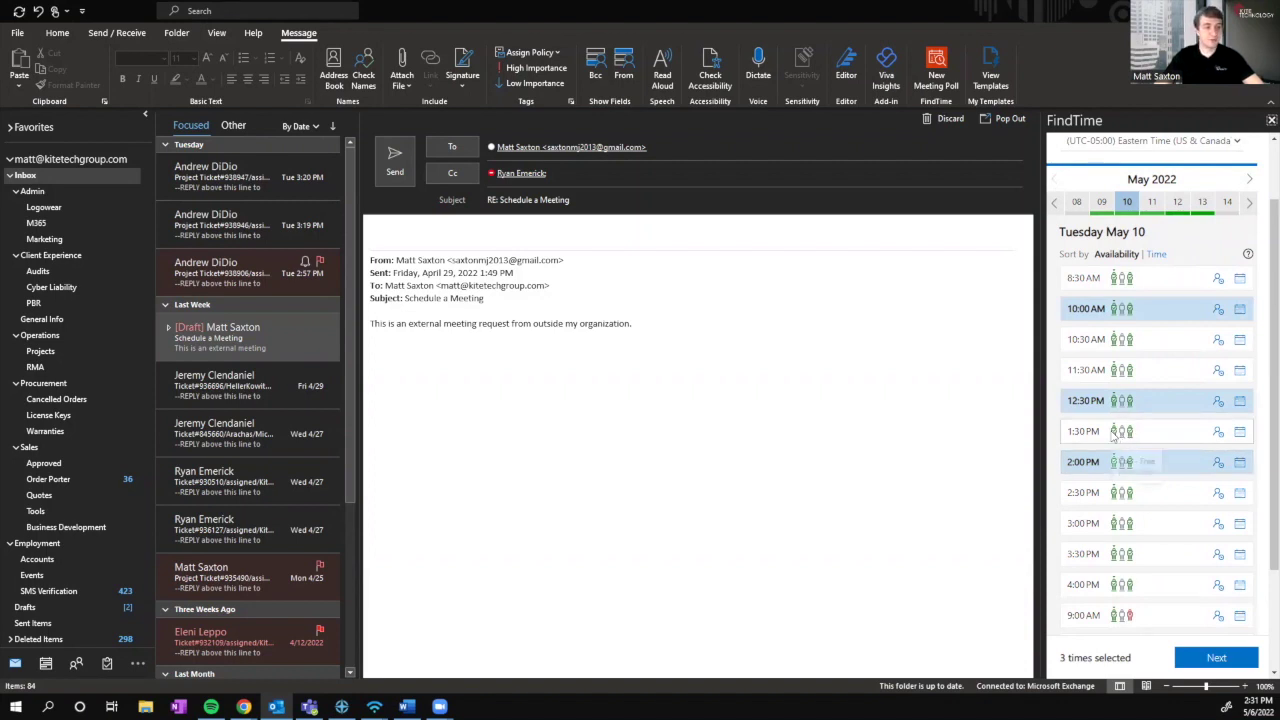
left_click(1150, 204)
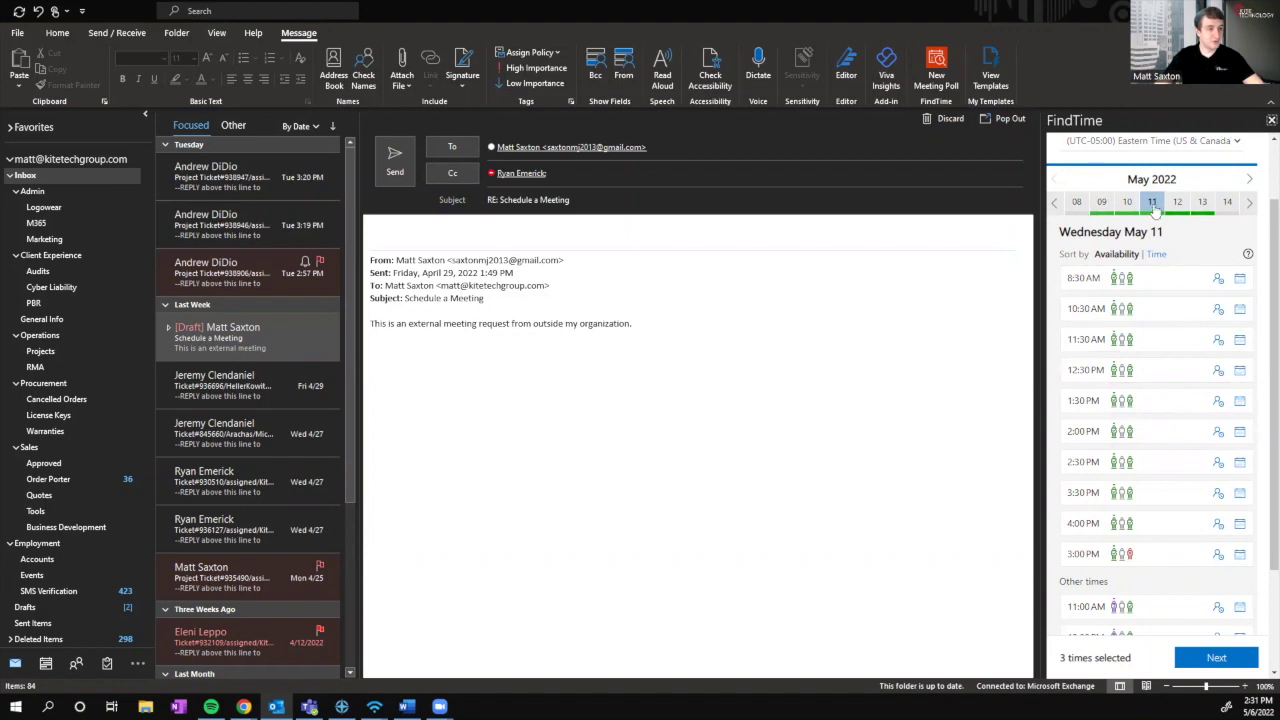
left_click(1164, 309)
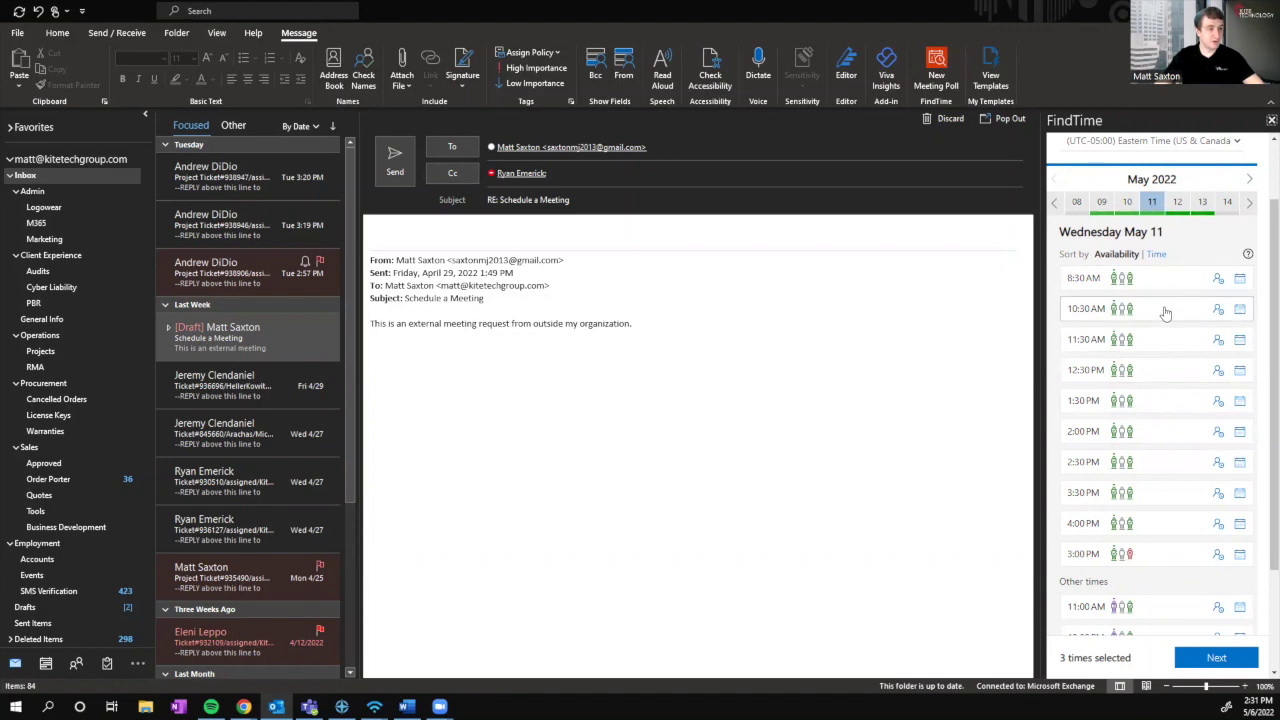
left_click(1166, 373)
Return to Tuesday May 10 and keep the meeting duration at 30 minutes.
left_click(1128, 203)
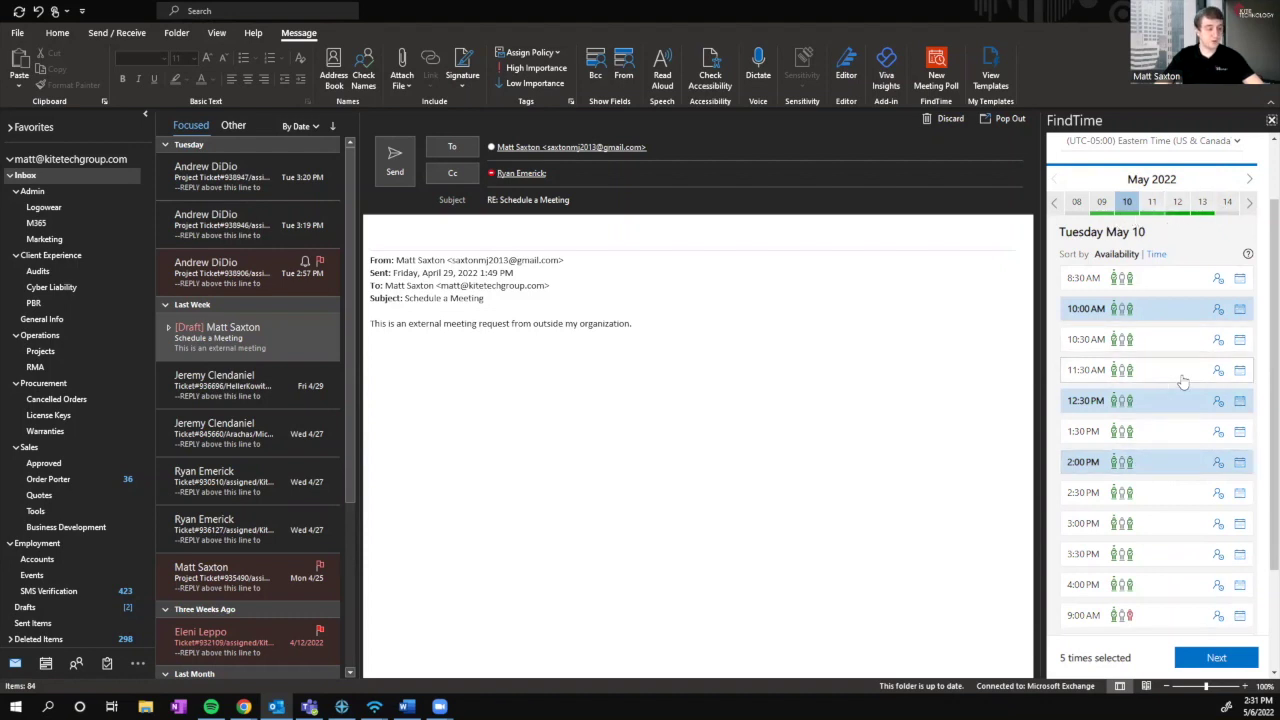
scroll(1149, 412, "up", 2)
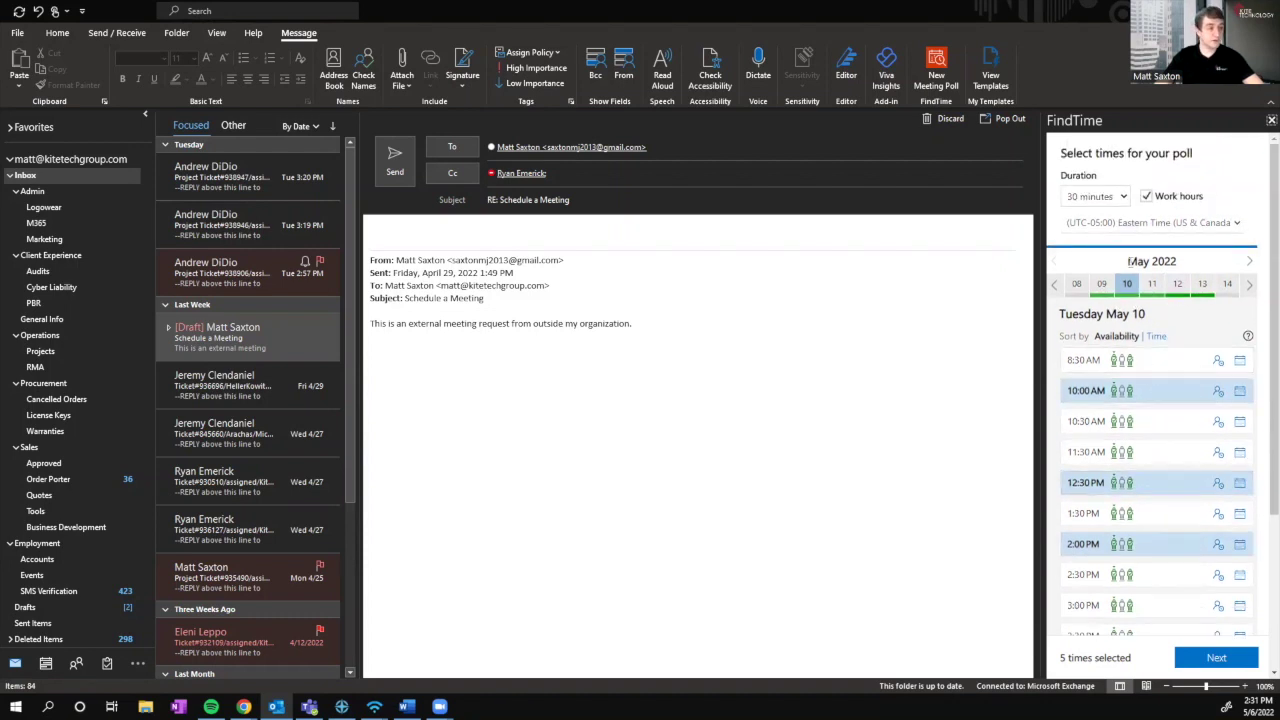
left_click(1123, 198)
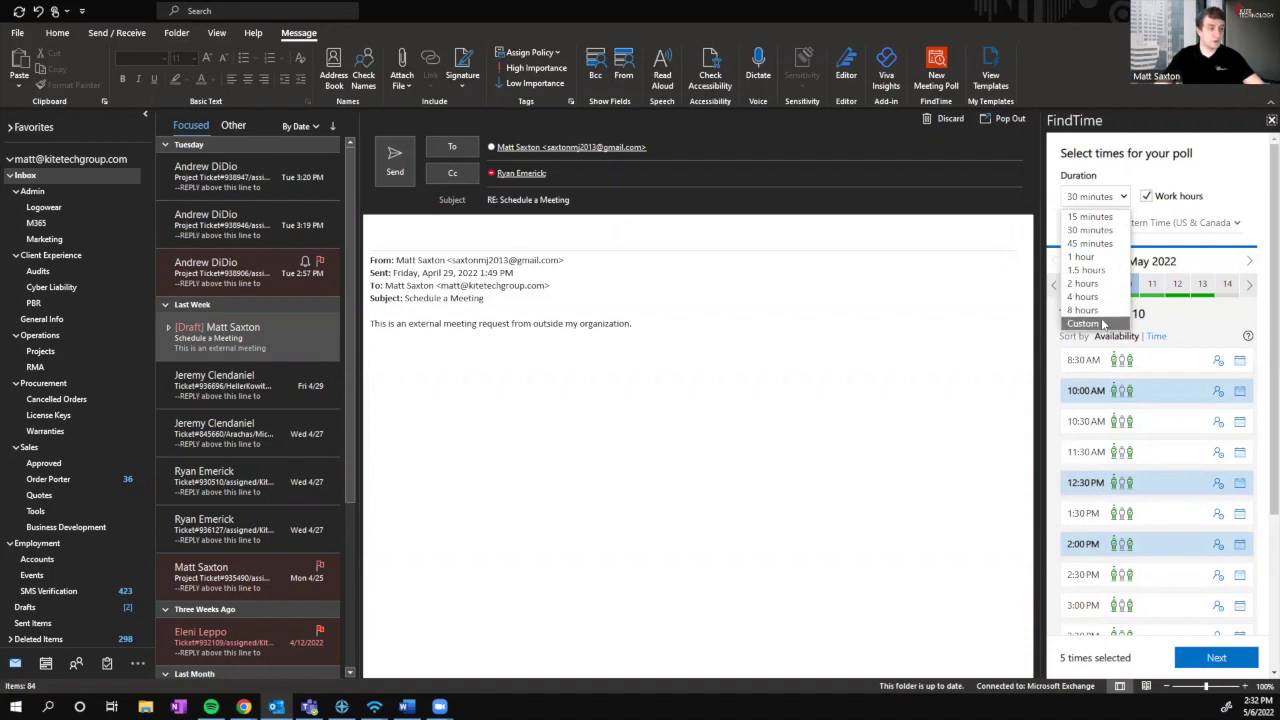
left_click(1123, 198)
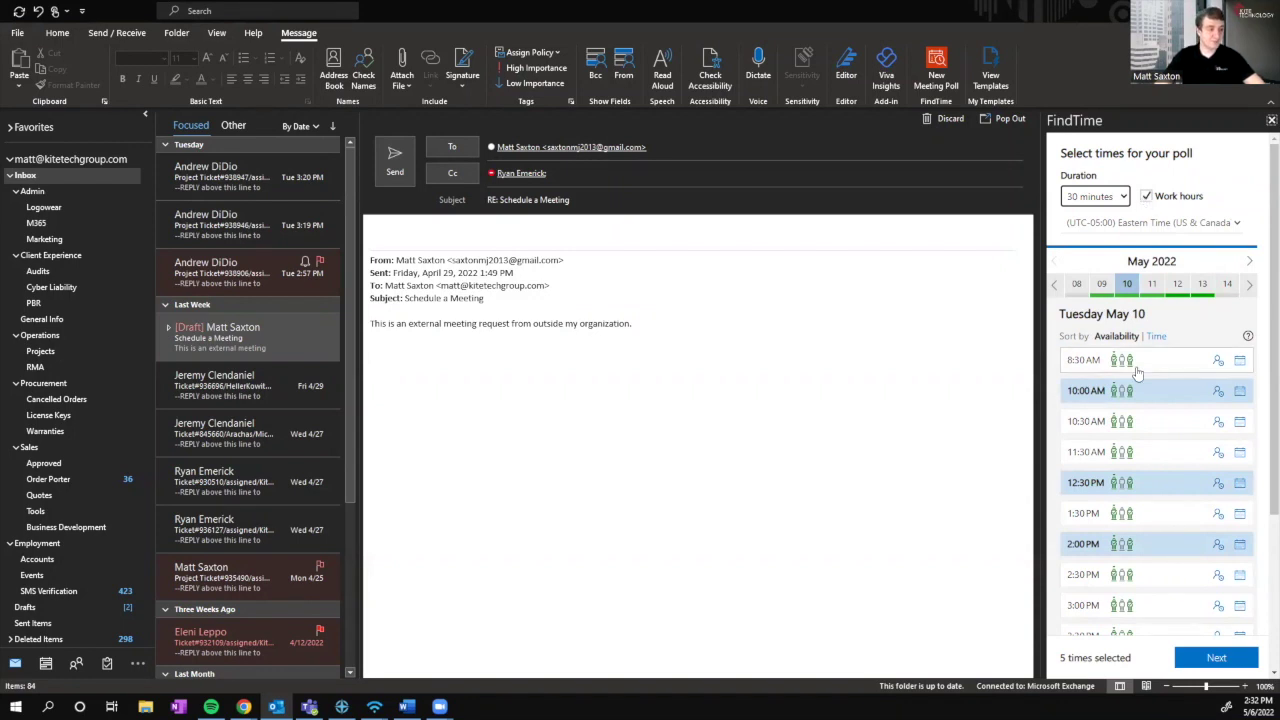
scroll(1130, 372, "down", 5)
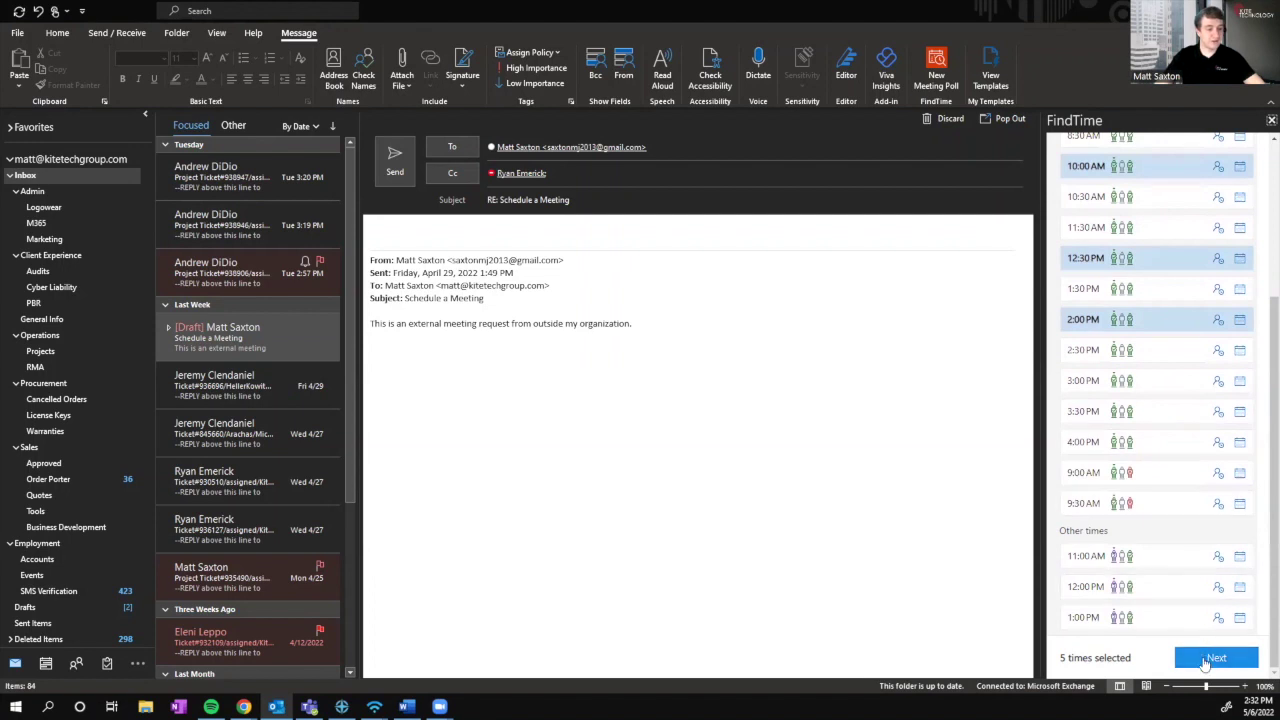
Review the five selected poll times and insert the meeting poll into the reply.
left_click(1216, 657)
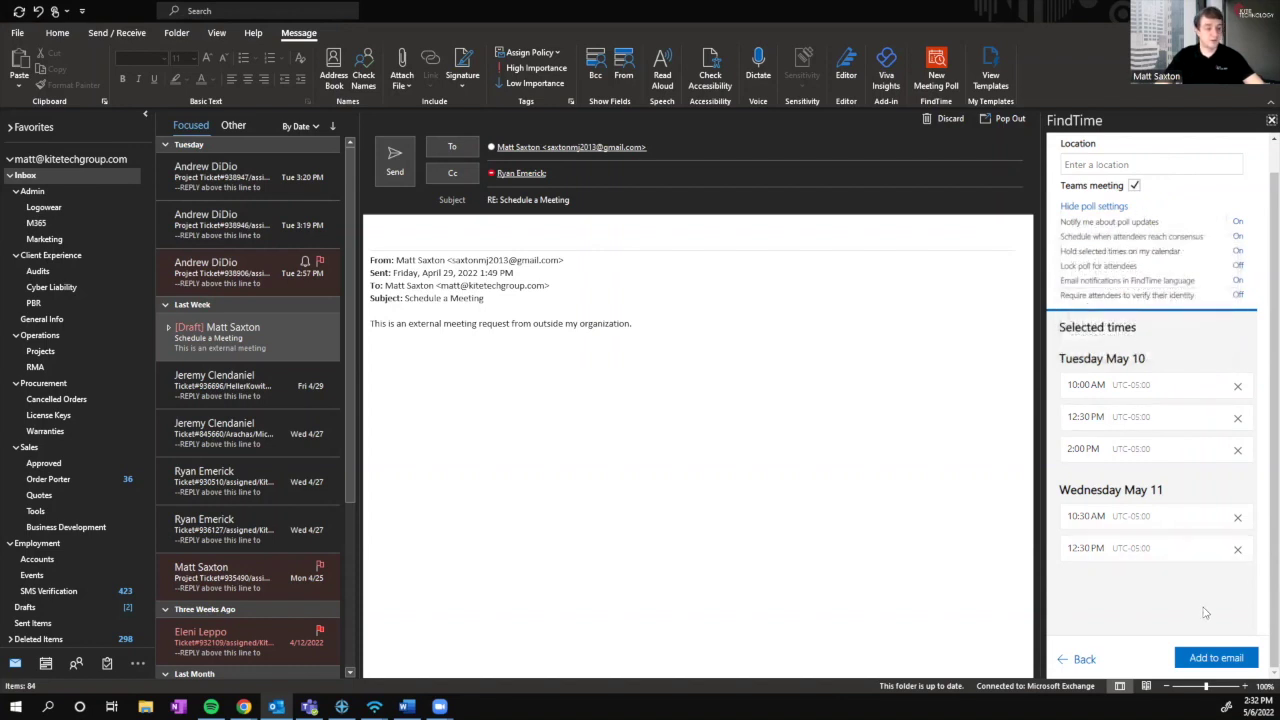
left_click(1218, 660)
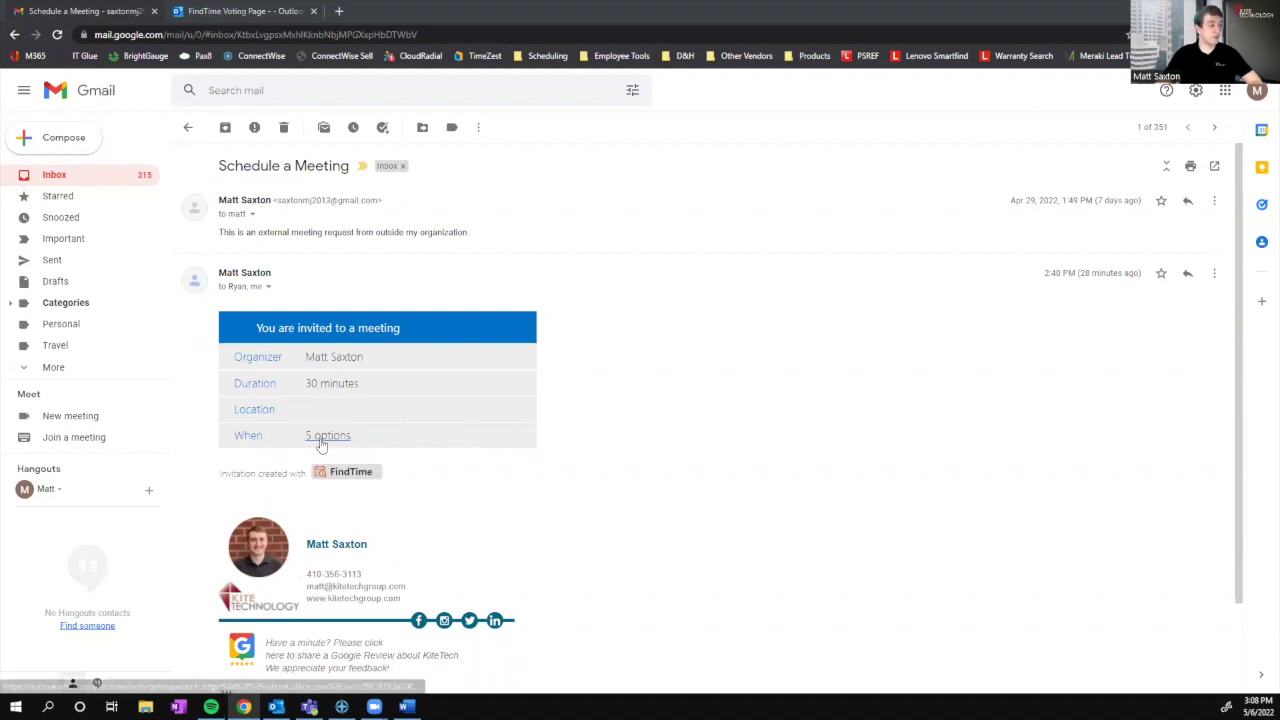
Switch to the FindTime voting page in Chrome.
left_click(235, 10)
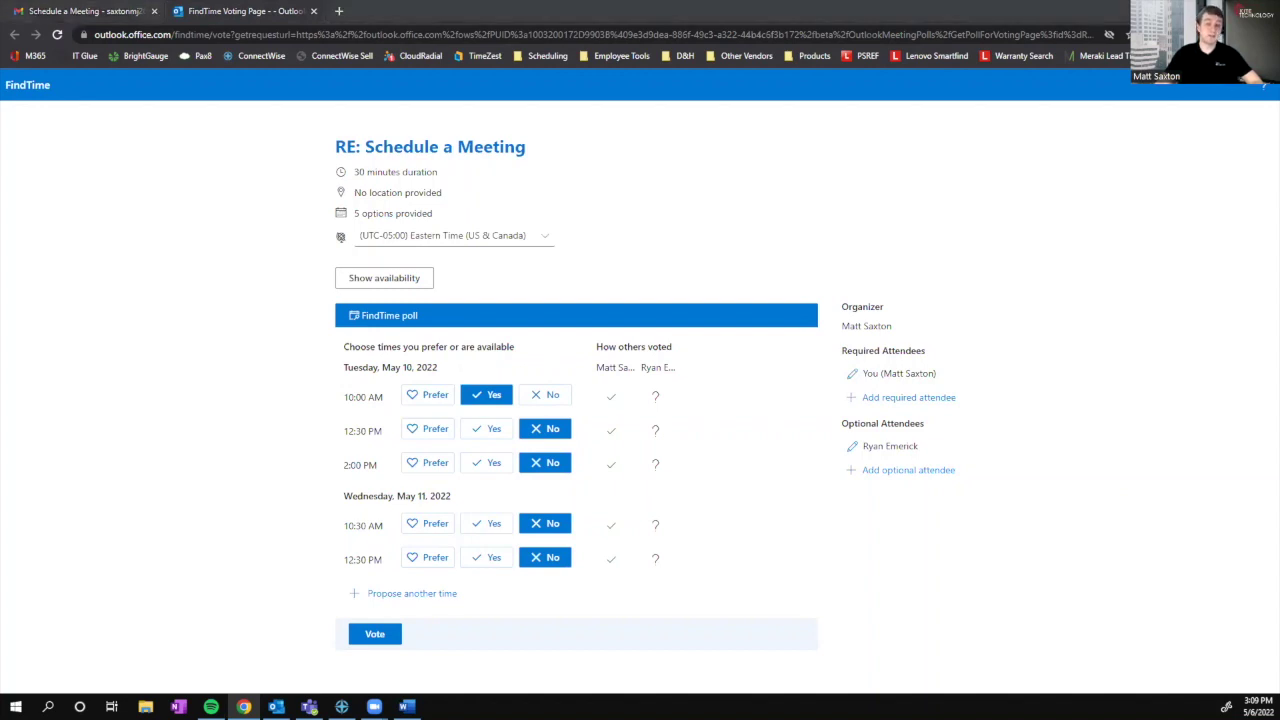
Return to Outlook and open the FindTime consensus email for Tuesday 10 May at 10:00.
key("alt+Tab")
scroll(942, 428, "down", 2)
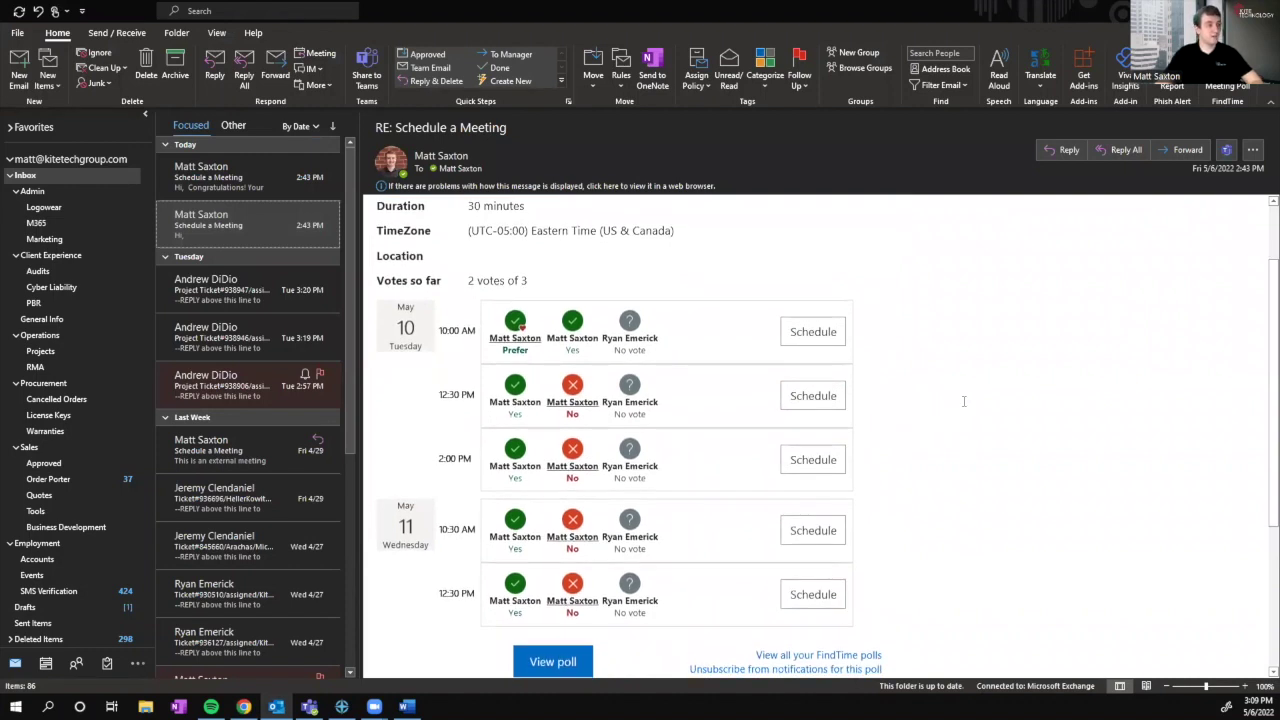
left_click(248, 183)
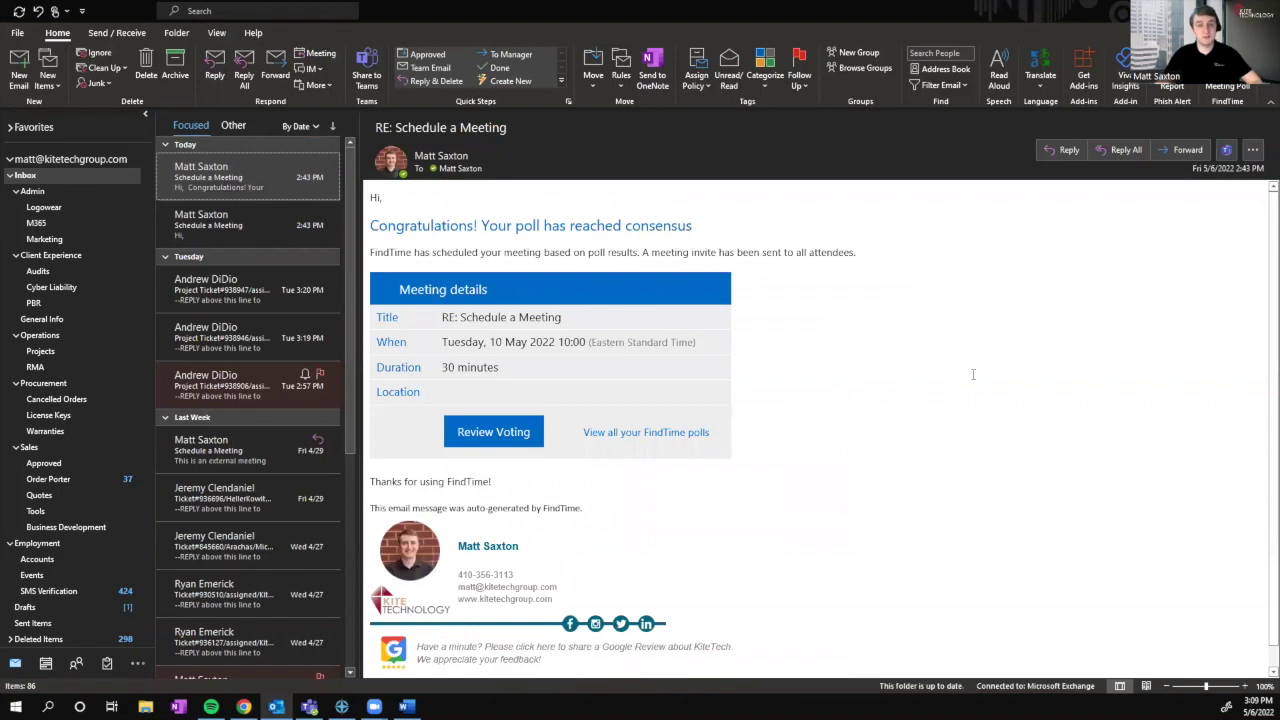